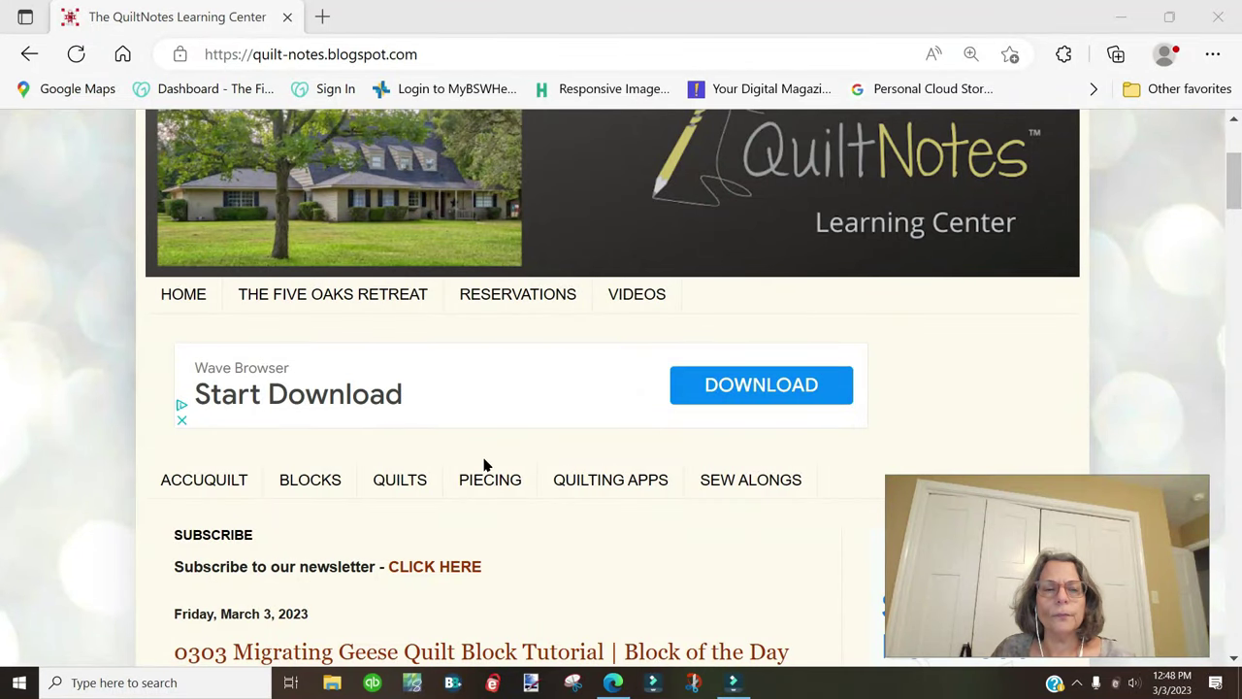
# Step: Scroll the home page and open QUILTING APPS from the category menu
pyautogui.scroll(3, 485, 464)
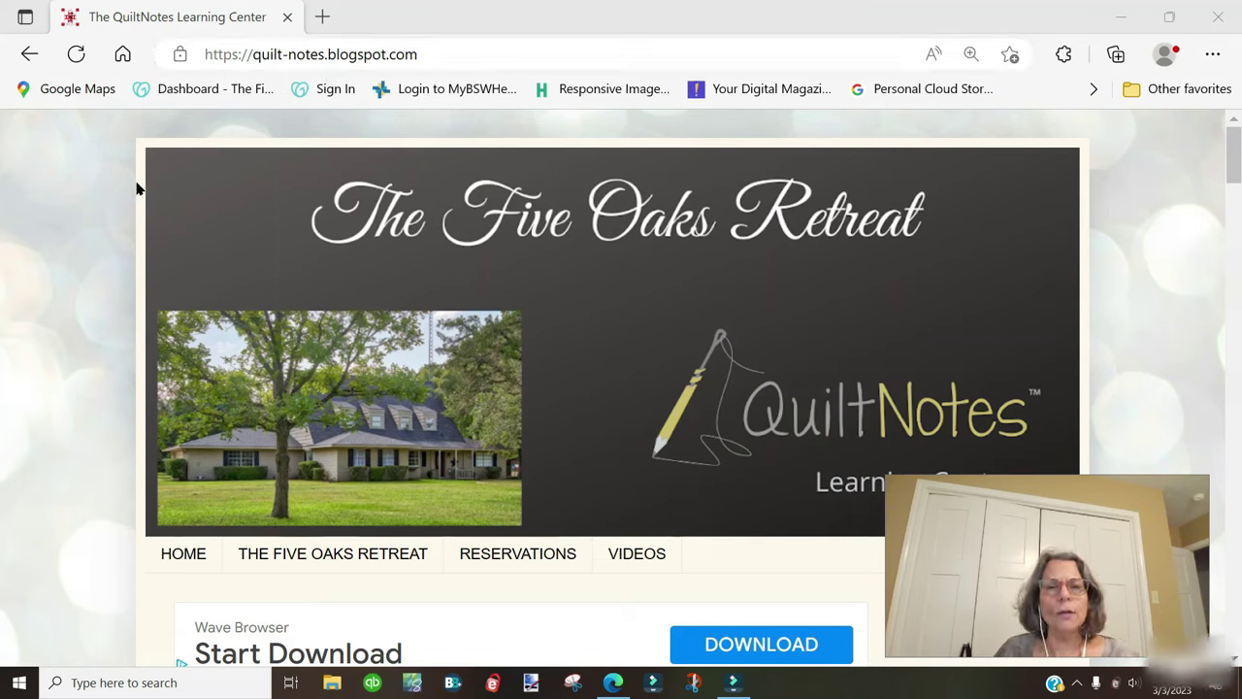
pyautogui.scroll(-2, 545, 278)
pyautogui.scroll(-2, 545, 278)
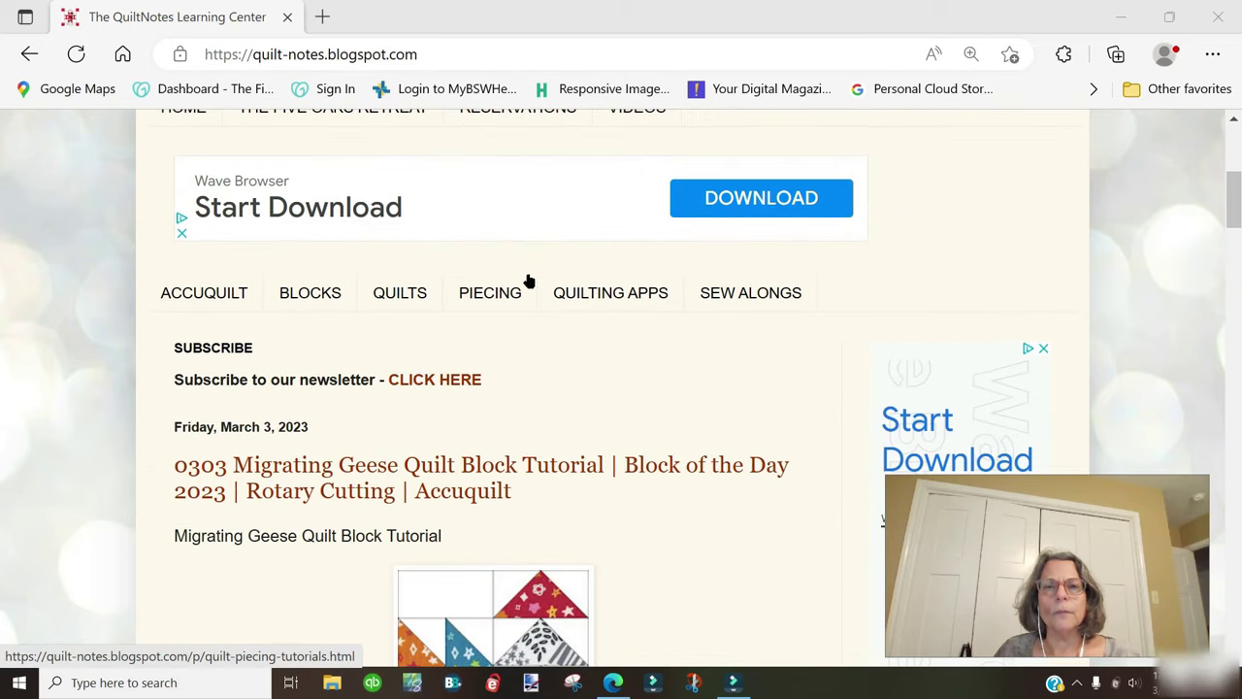
pyautogui.scroll(2, 527, 277)
pyautogui.scroll(-1, 527, 353)
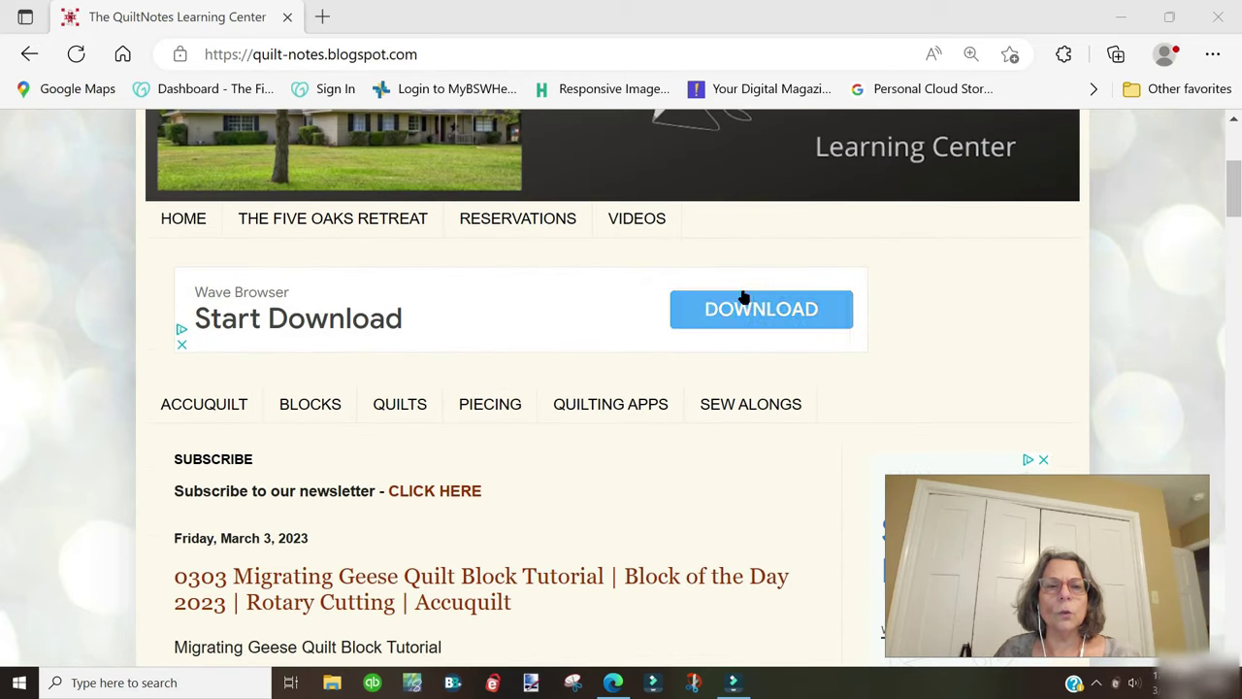
pyautogui.click(607, 408)
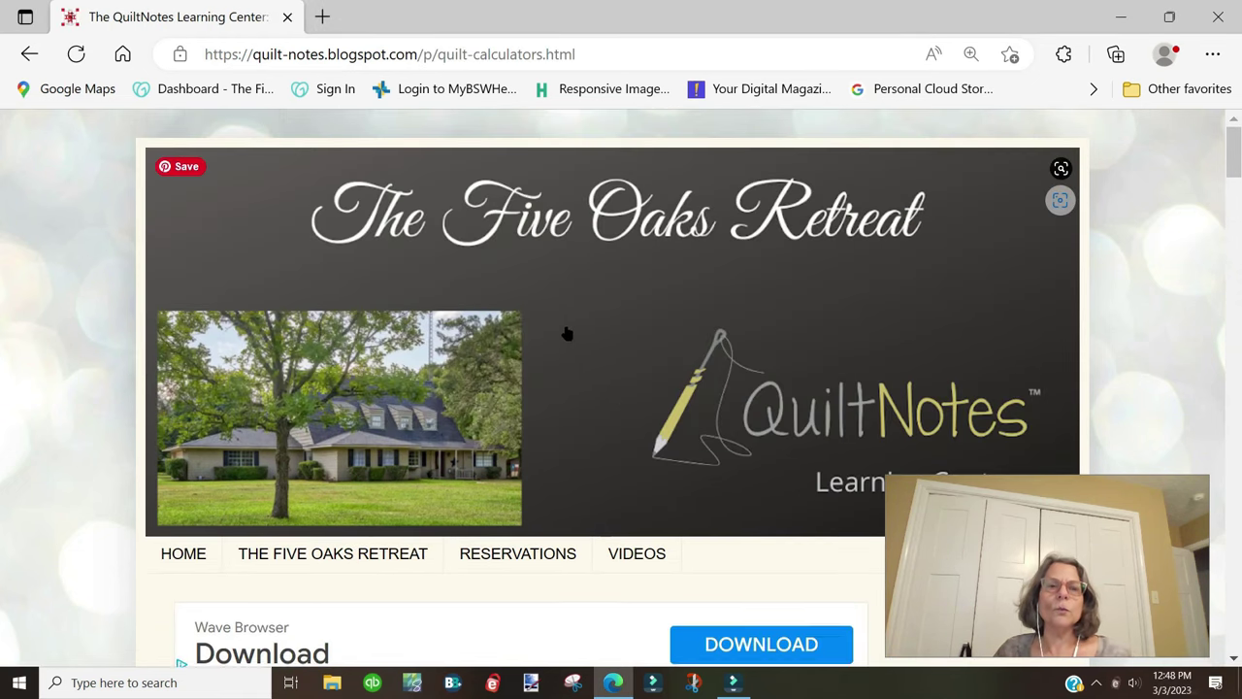
# Step: Scroll past Sizing A Quilt down to the Patches calculator's Example 1 square patch inputs
pyautogui.scroll(-4, 566, 333)
pyautogui.scroll(-4, 532, 298)
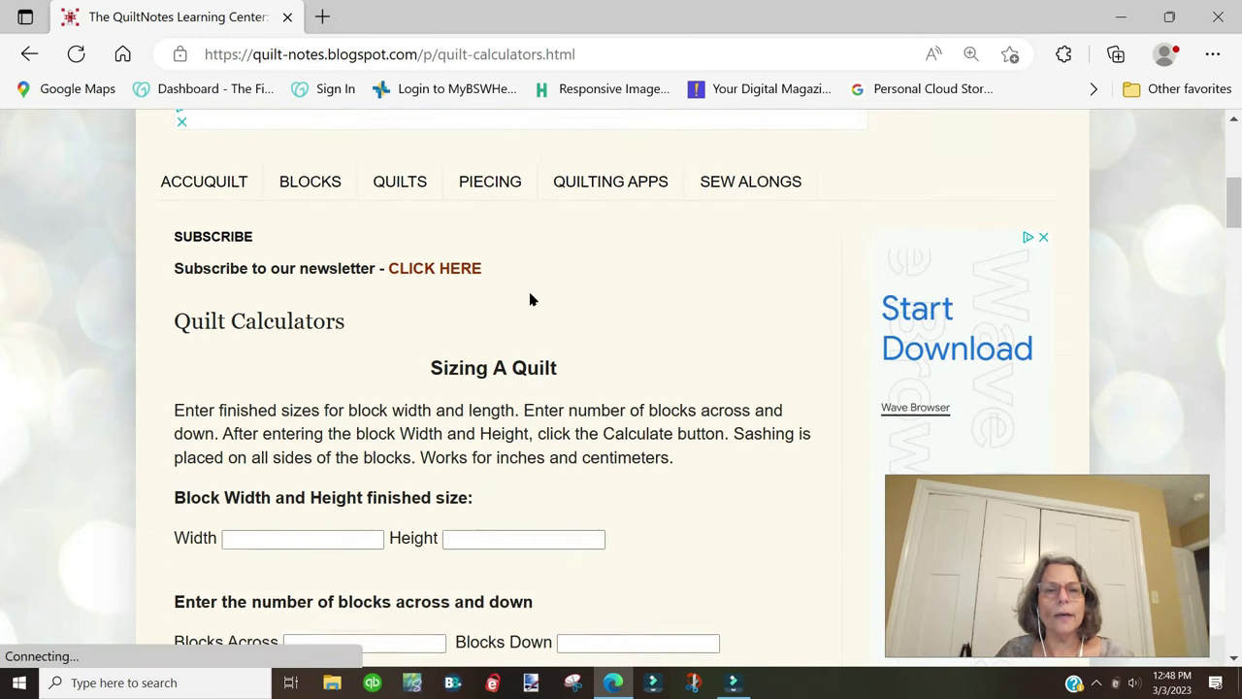
pyautogui.scroll(-1, 382, 186)
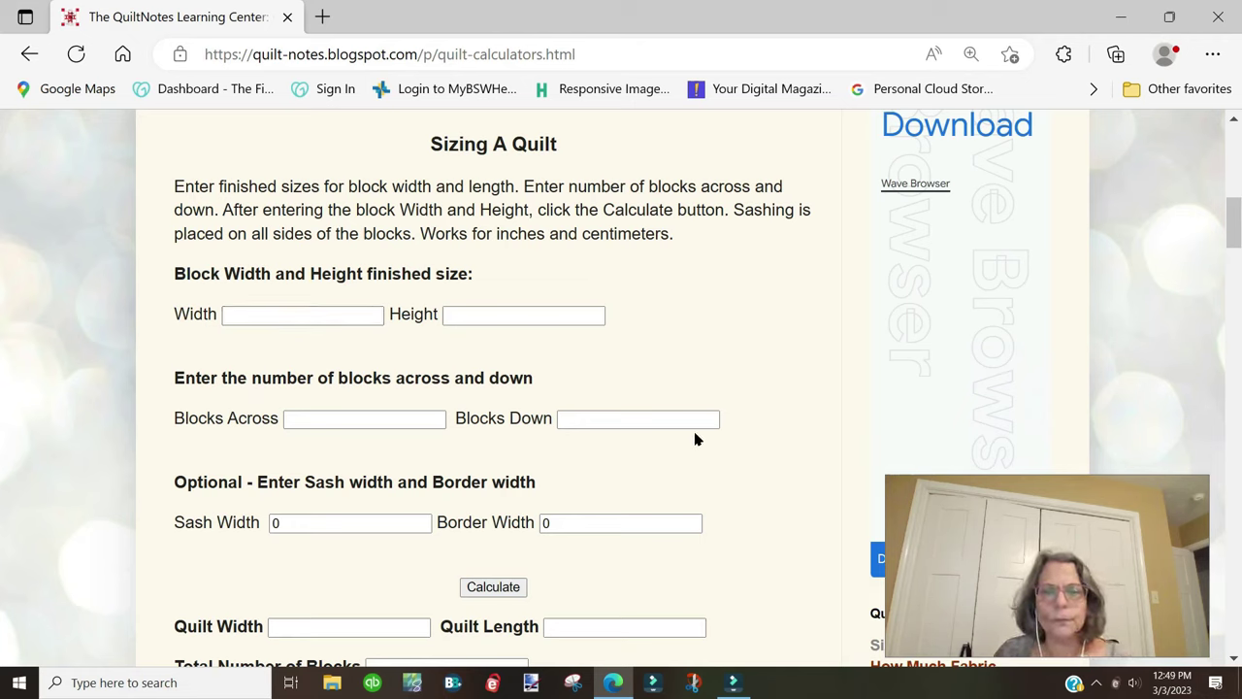
pyautogui.scroll(-3, 580, 366)
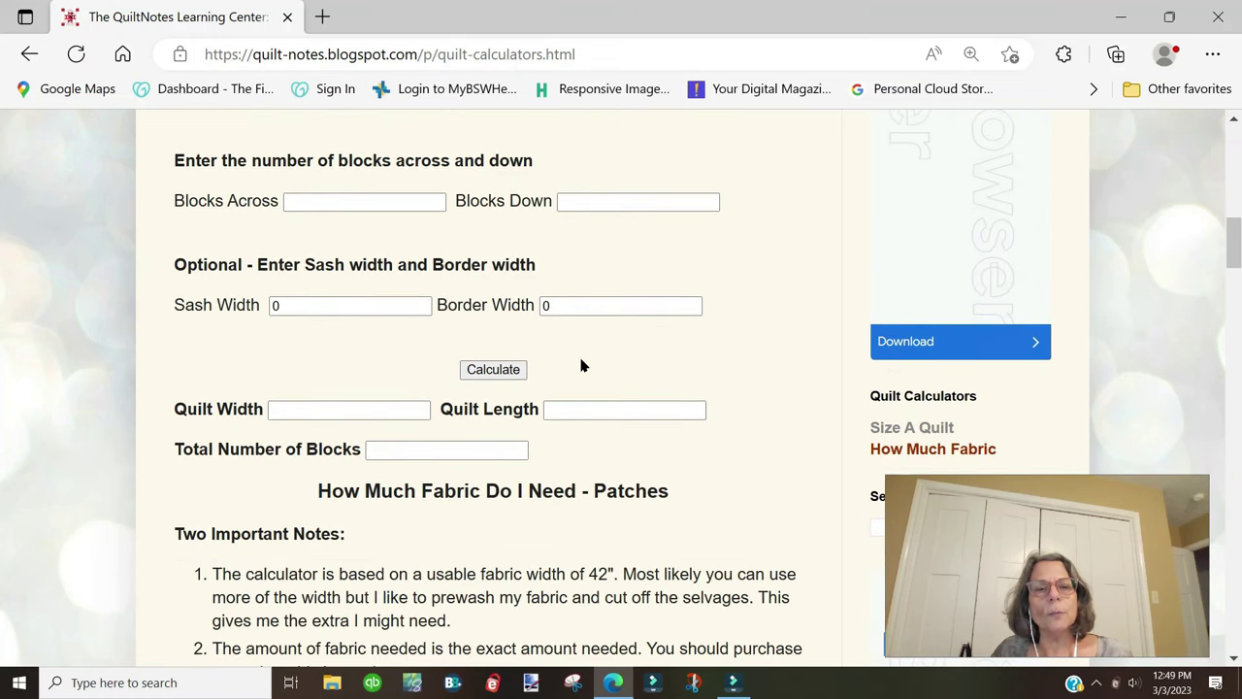
pyautogui.scroll(-2, 633, 347)
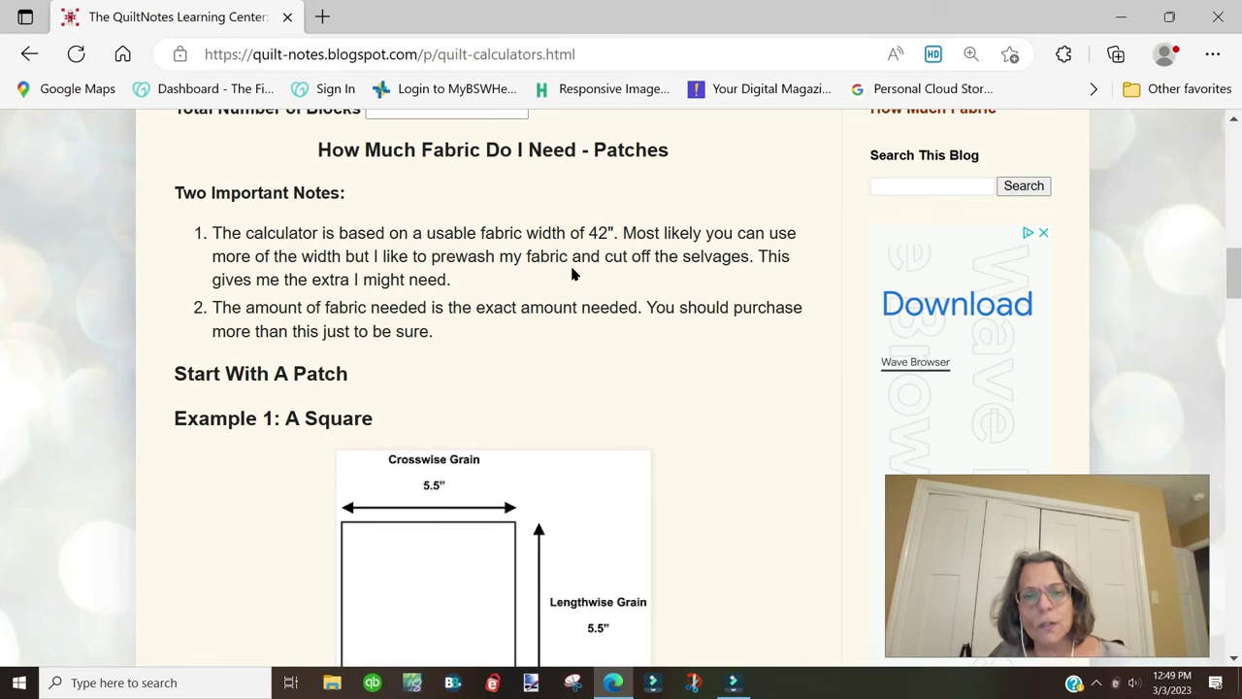
pyautogui.scroll(-1, 529, 281)
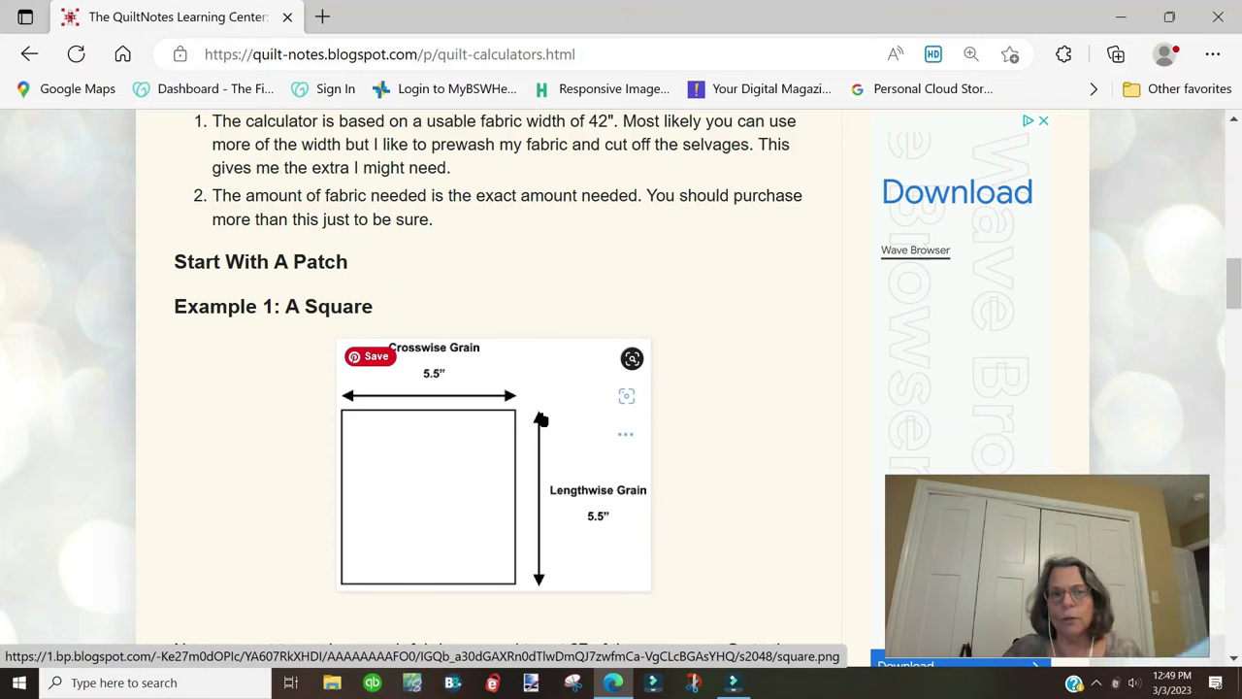
pyautogui.scroll(-3, 679, 341)
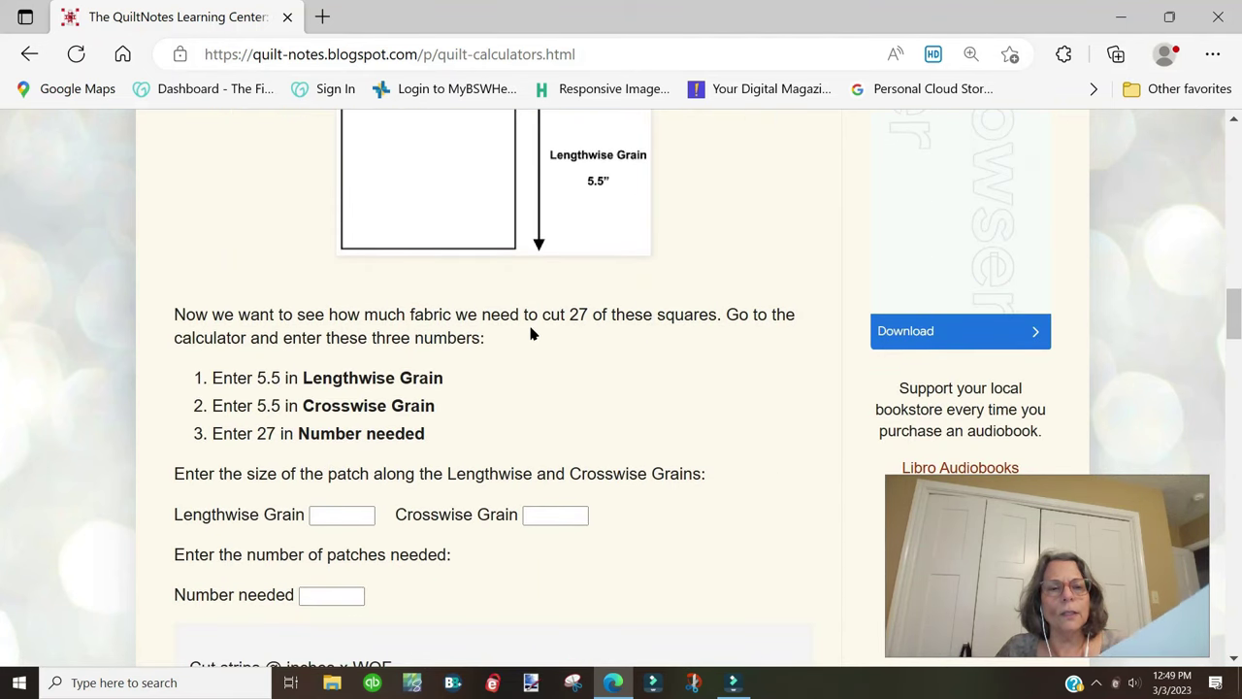
pyautogui.scroll(-1, 508, 369)
# Step: Enter lengthwise grain 1.5, crosswise grain 12.5 and 105 pieces, giving 35 strips and 1.47 yards
pyautogui.click(336, 400)
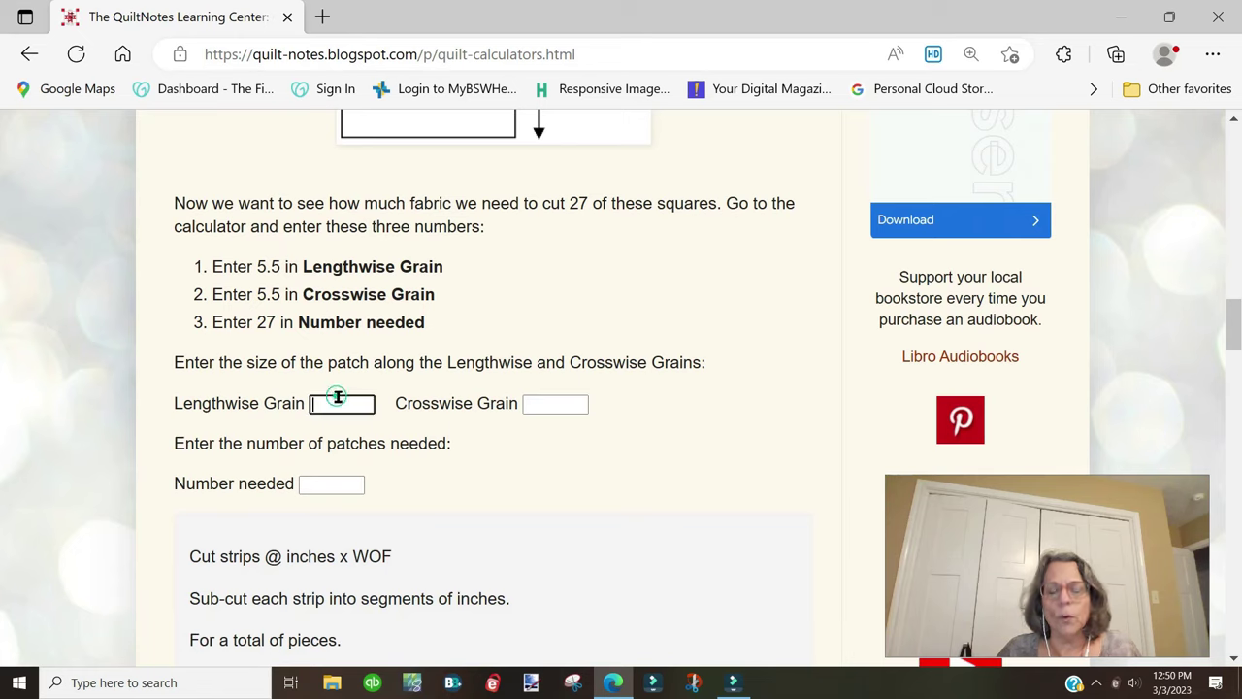
pyautogui.write('1.5')
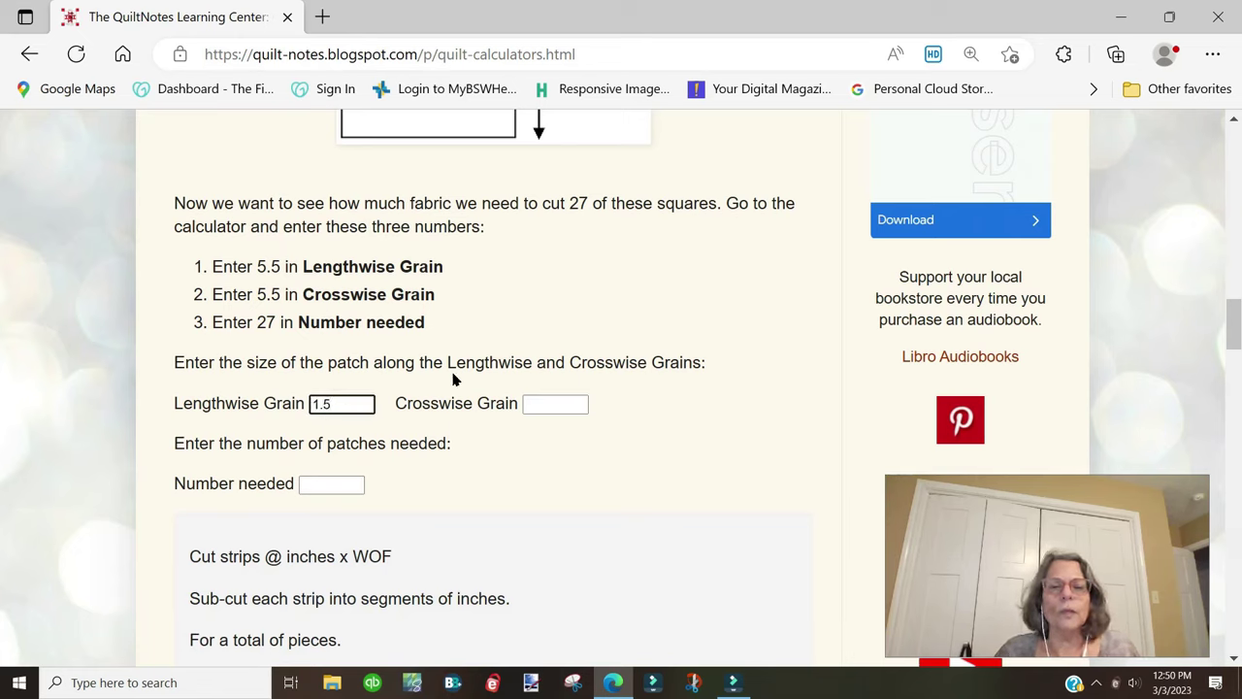
pyautogui.click(545, 405)
pyautogui.write('12.5')
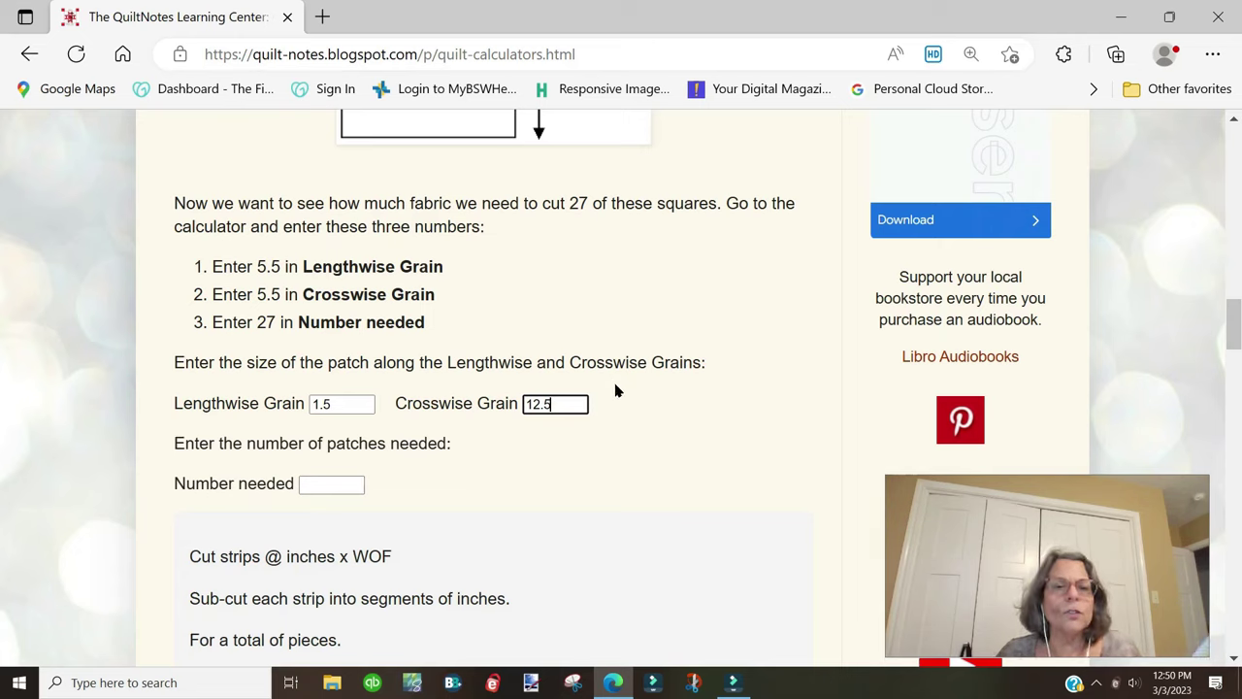
pyautogui.click(325, 486)
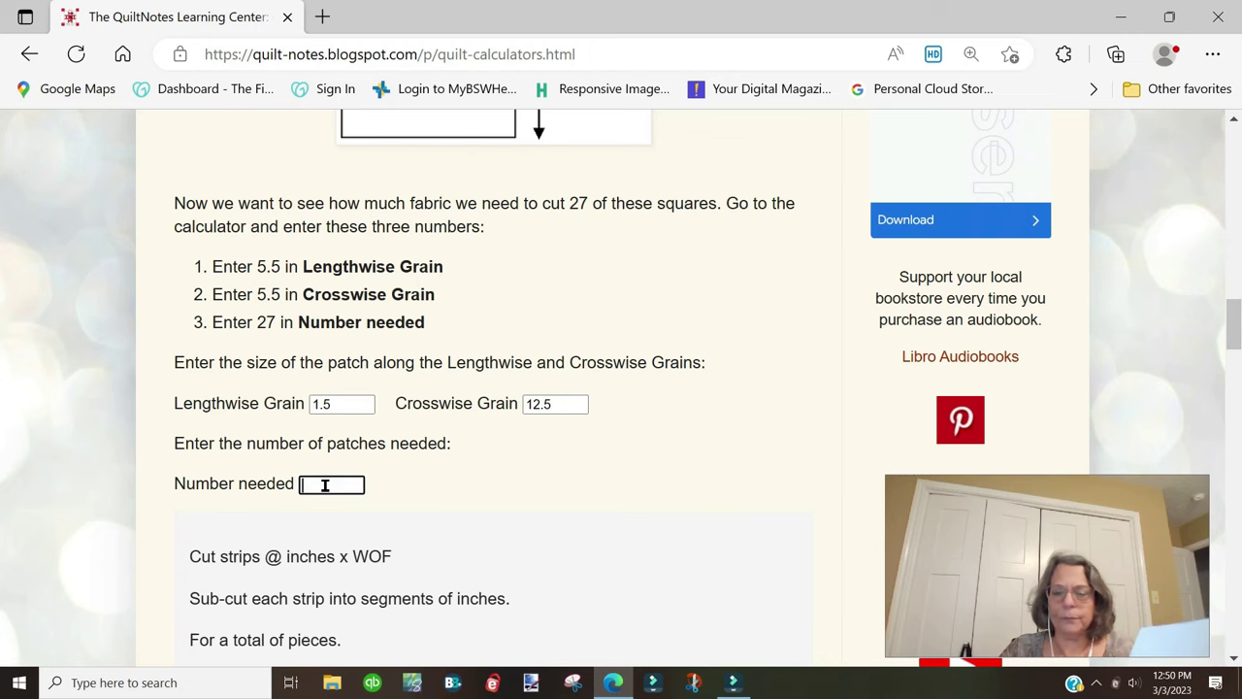
pyautogui.write('105')
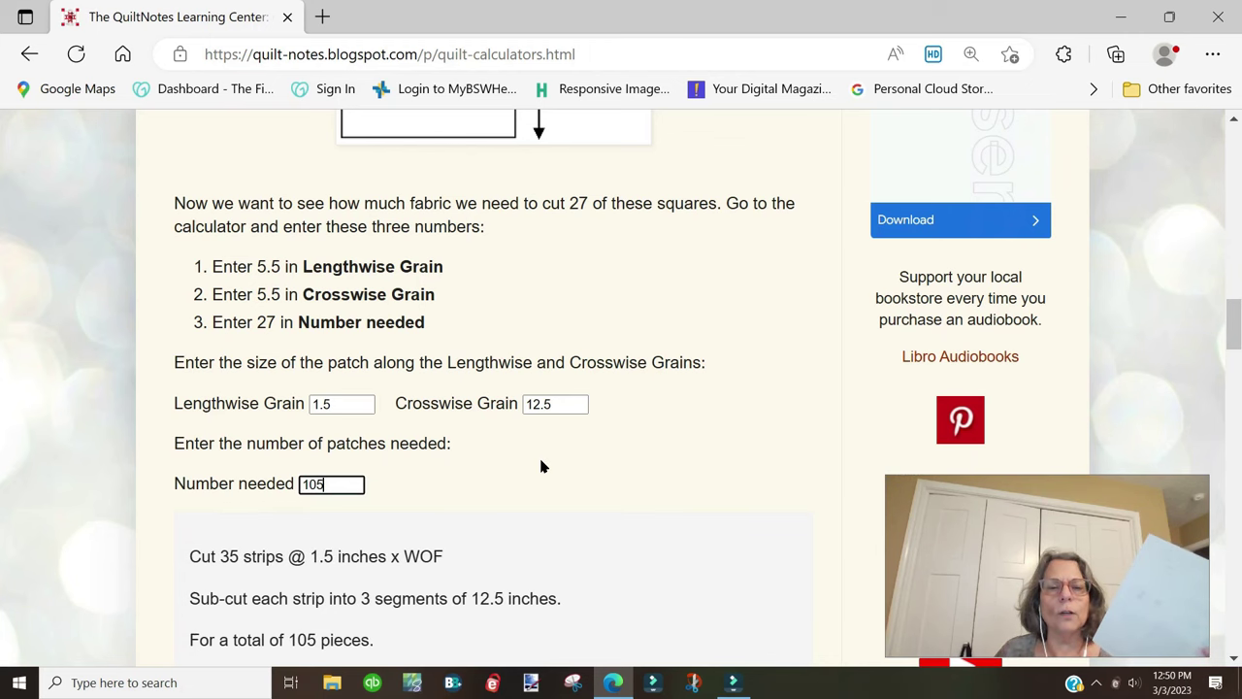
pyautogui.scroll(1, 542, 467)
pyautogui.scroll(-2, 541, 474)
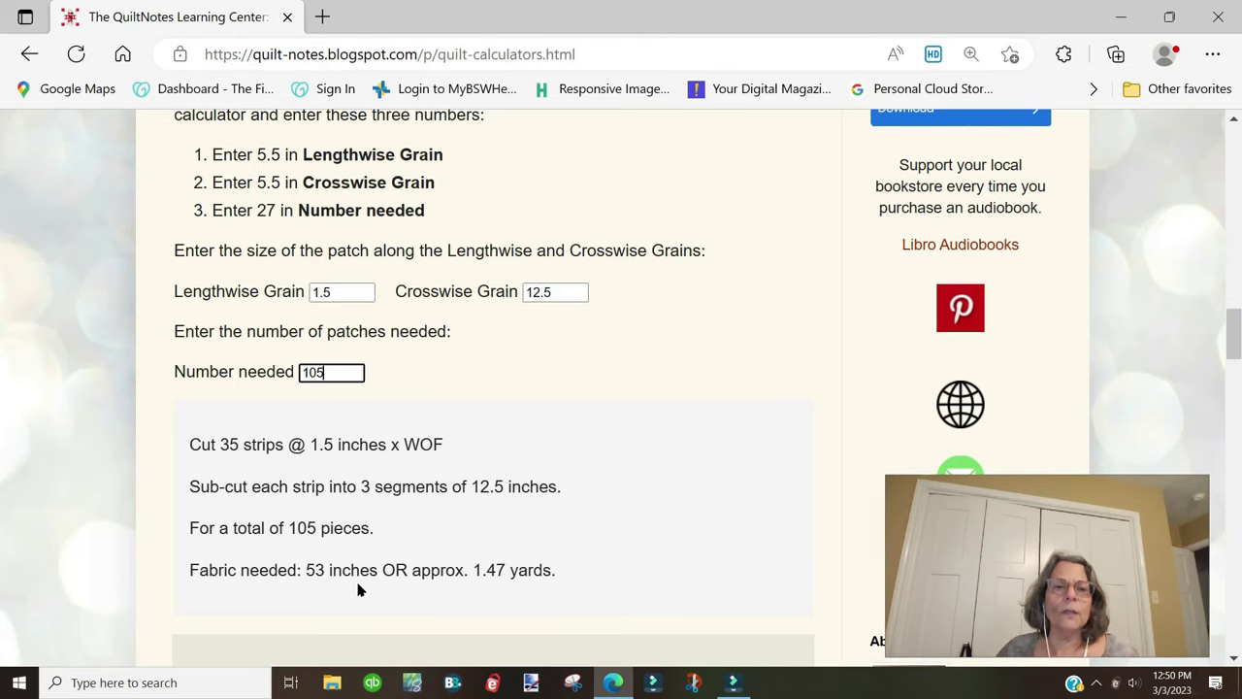
# Step: Replace lengthwise grain with 12.5 and crosswise grain with 1.5, yielding 4 strips and 1.39 yards
pyautogui.scroll(5, 496, 435)
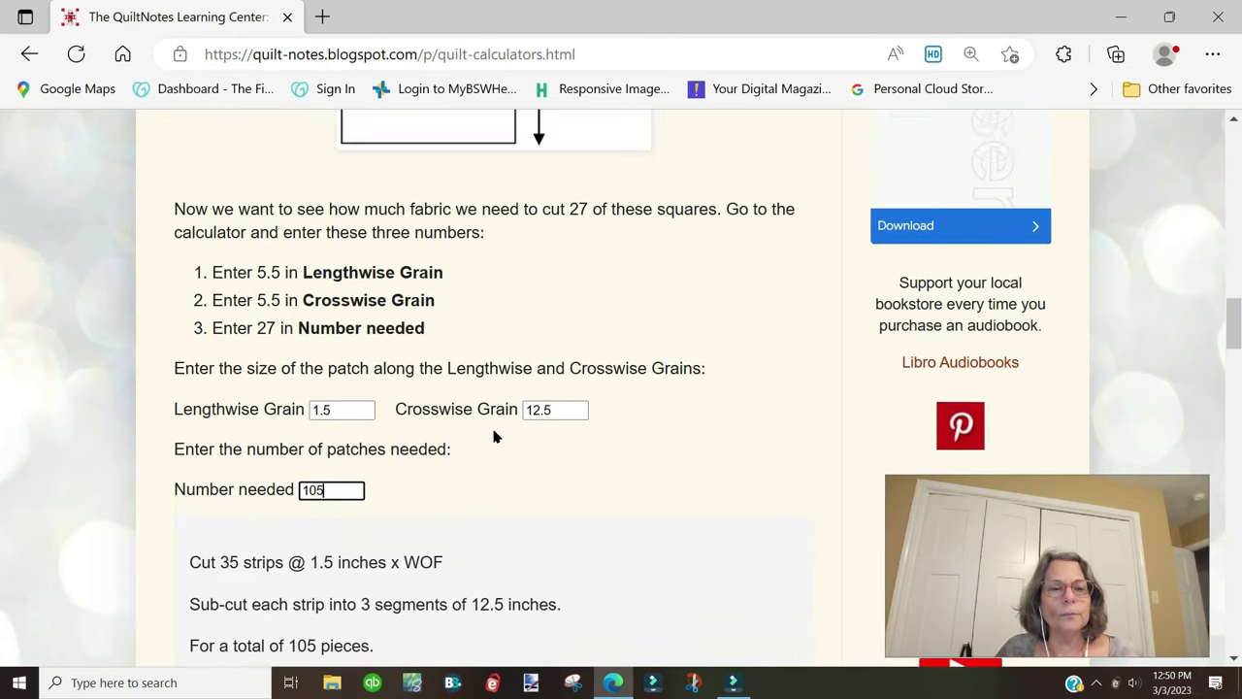
pyautogui.scroll(-3, 488, 437)
pyautogui.scroll(-2, 485, 443)
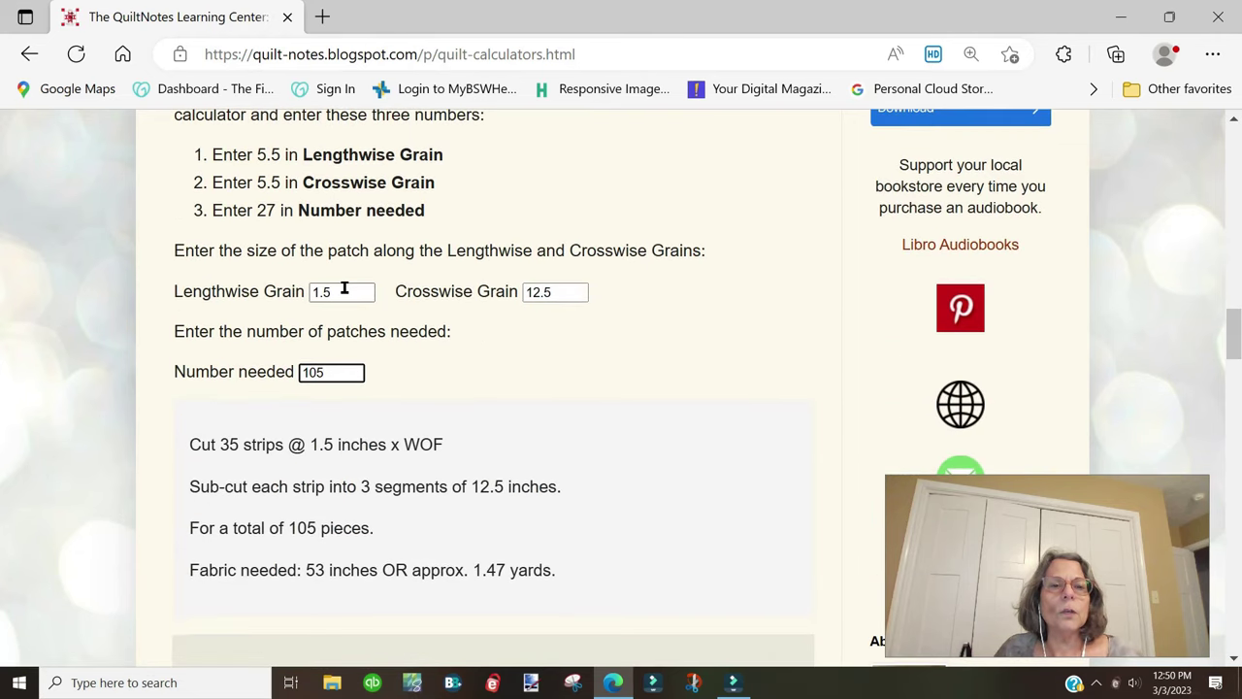
pyautogui.click(338, 291)
pyautogui.moveTo(338, 291); pyautogui.dragTo(307, 292)
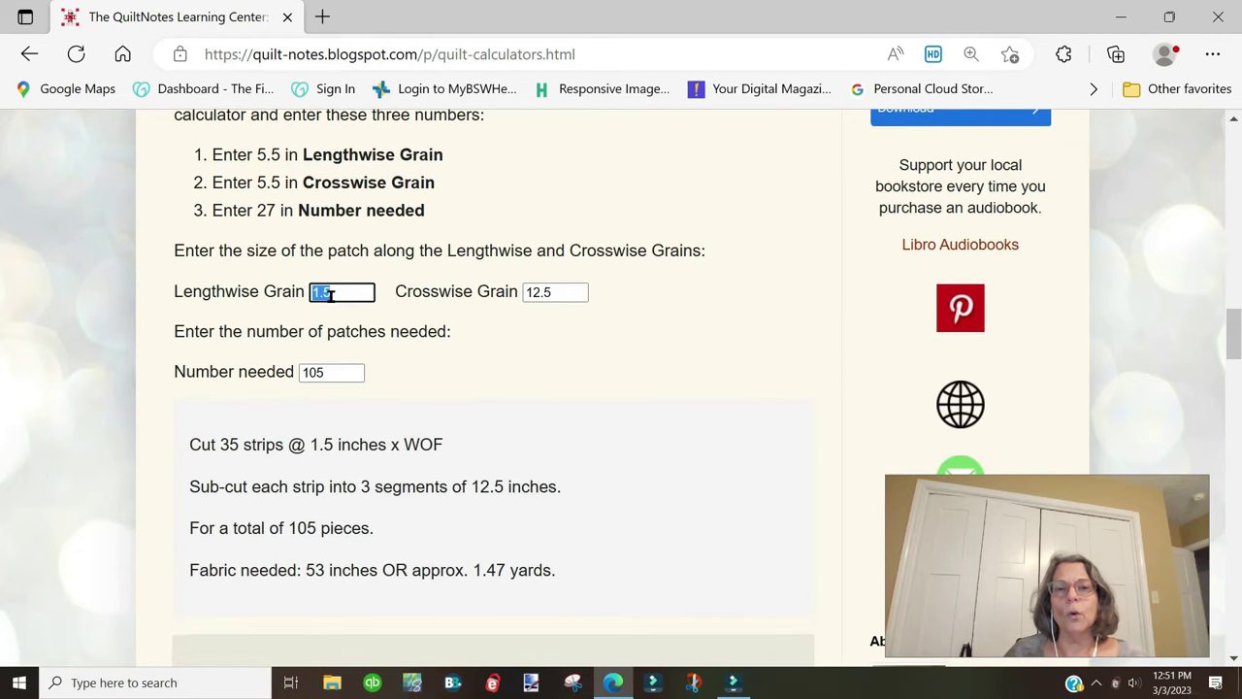
pyautogui.write('12.5')
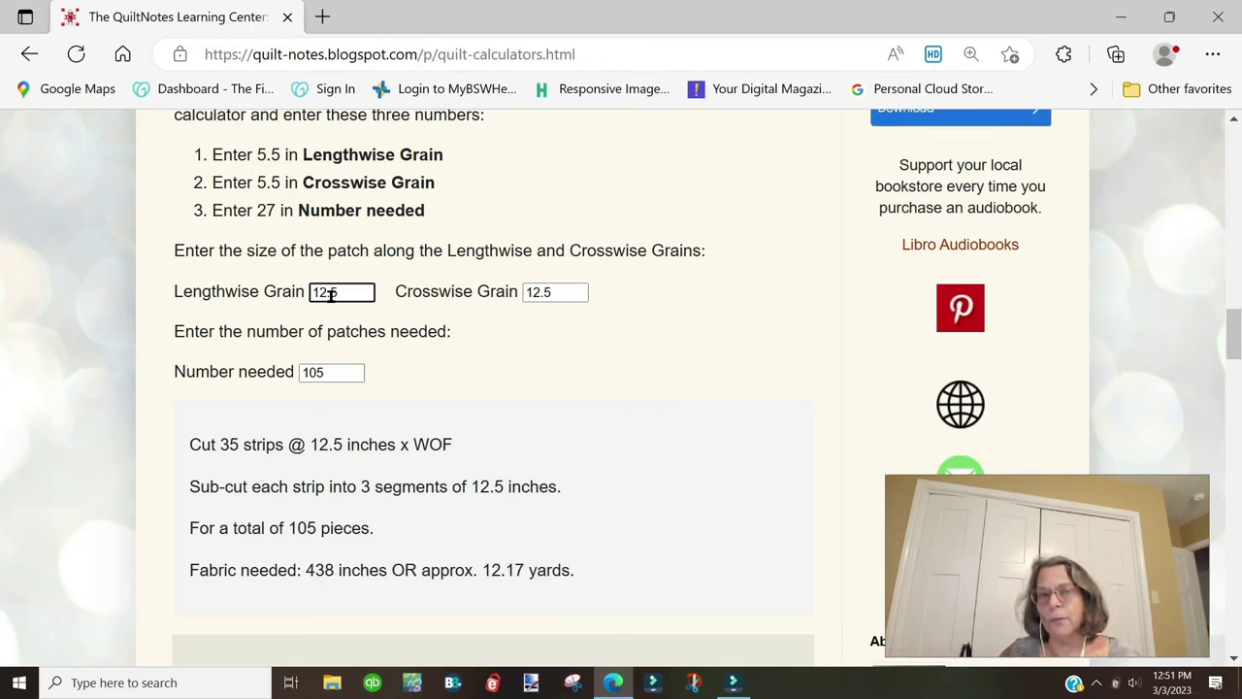
pyautogui.click(557, 291)
pyautogui.moveTo(557, 291); pyautogui.dragTo(521, 292)
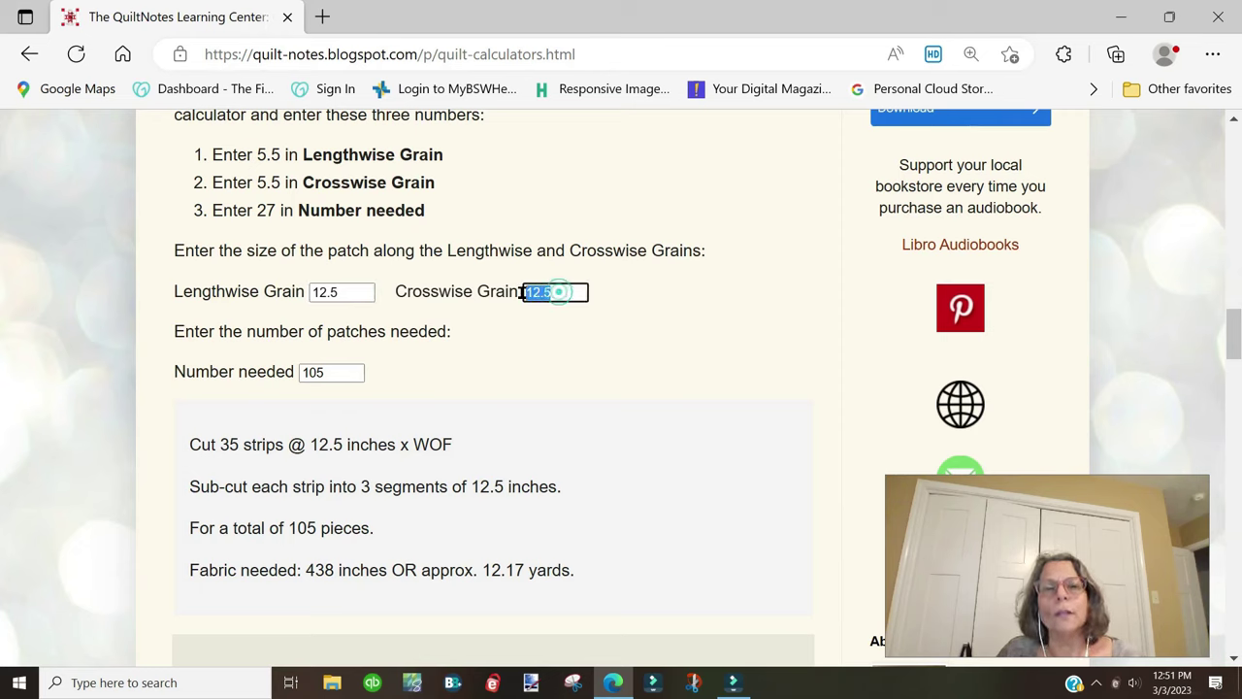
pyautogui.write('1.5')
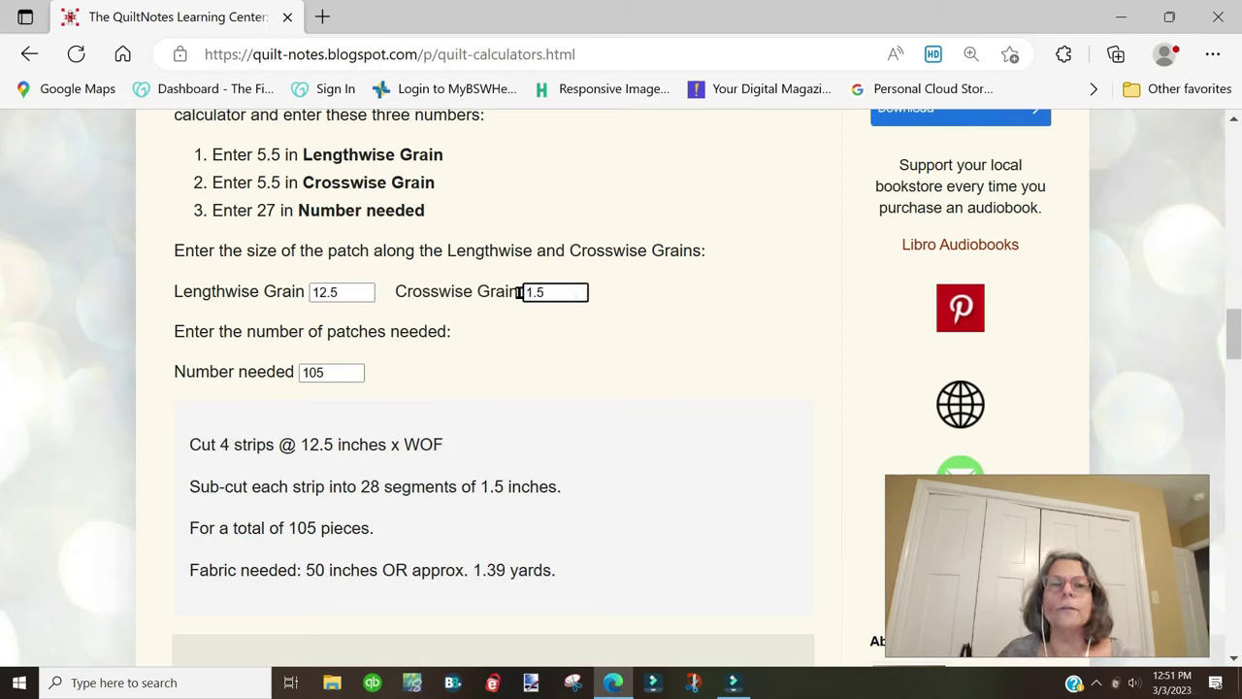
pyautogui.click(338, 372)
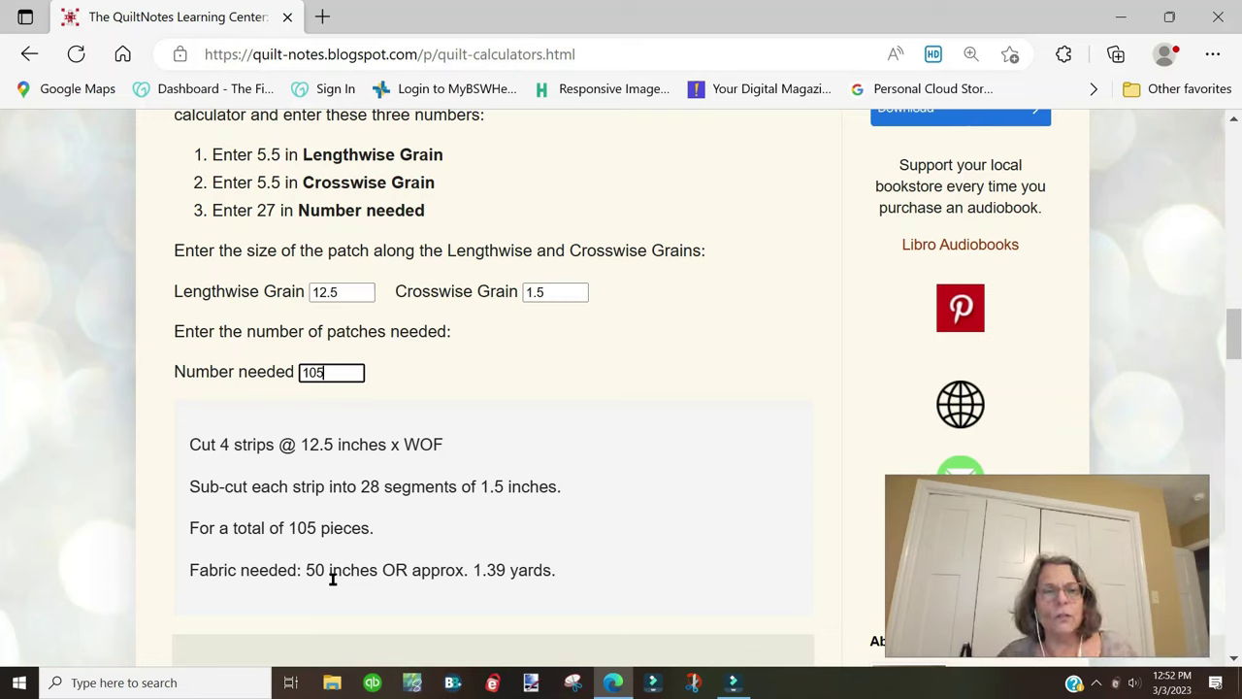
# Step: Change the patch to lengthwise 1.5, crosswise 5 and 210 needed, giving 27 strips and 1.14 yards
pyautogui.click(349, 292)
pyautogui.moveTo(349, 292); pyautogui.dragTo(314, 292)
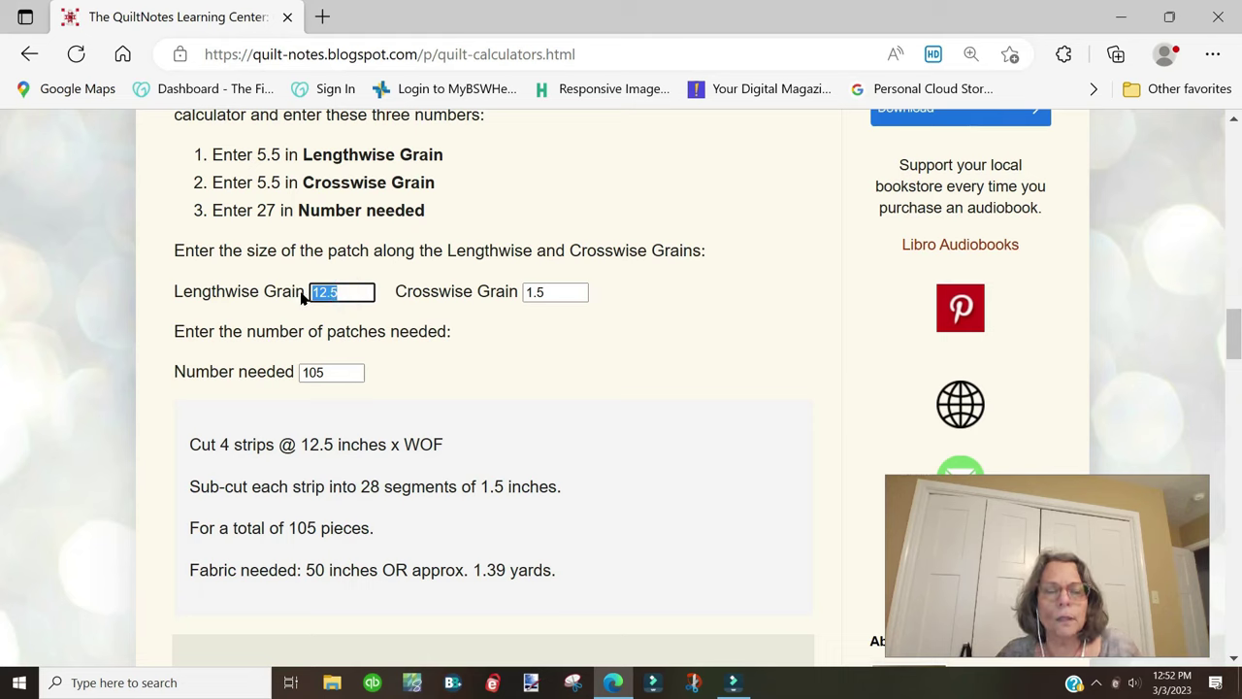
pyautogui.write('1.5')
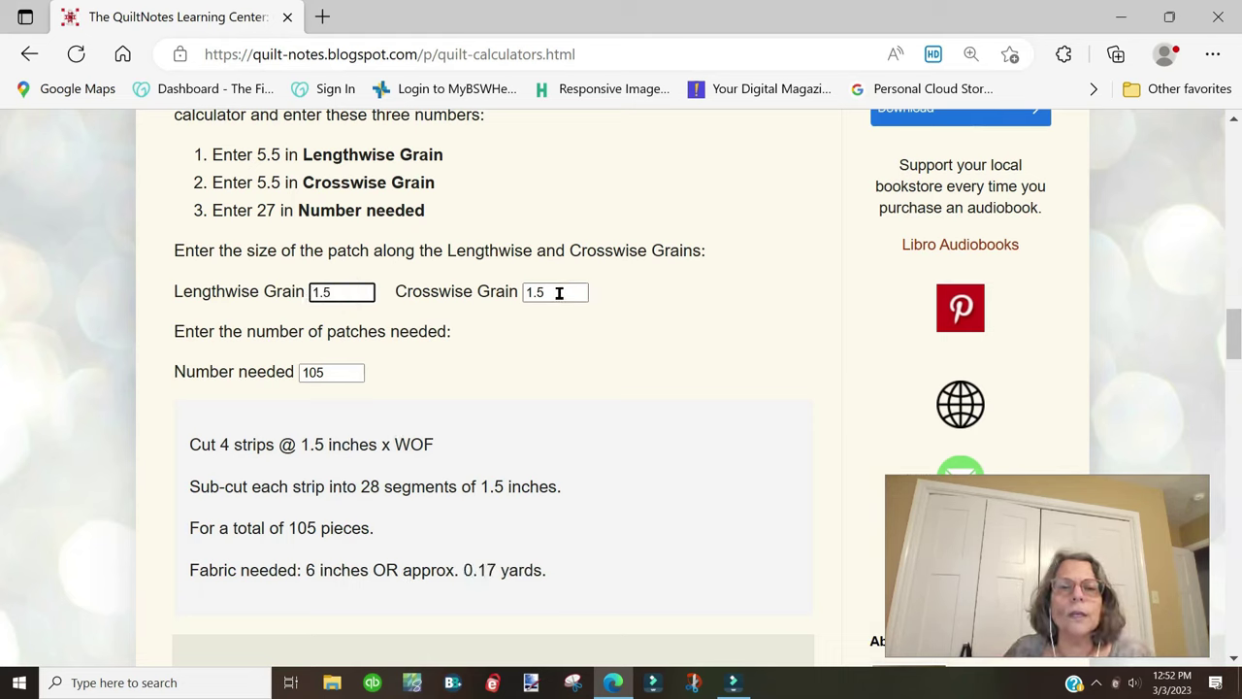
pyautogui.moveTo(557, 292); pyautogui.dragTo(504, 298)
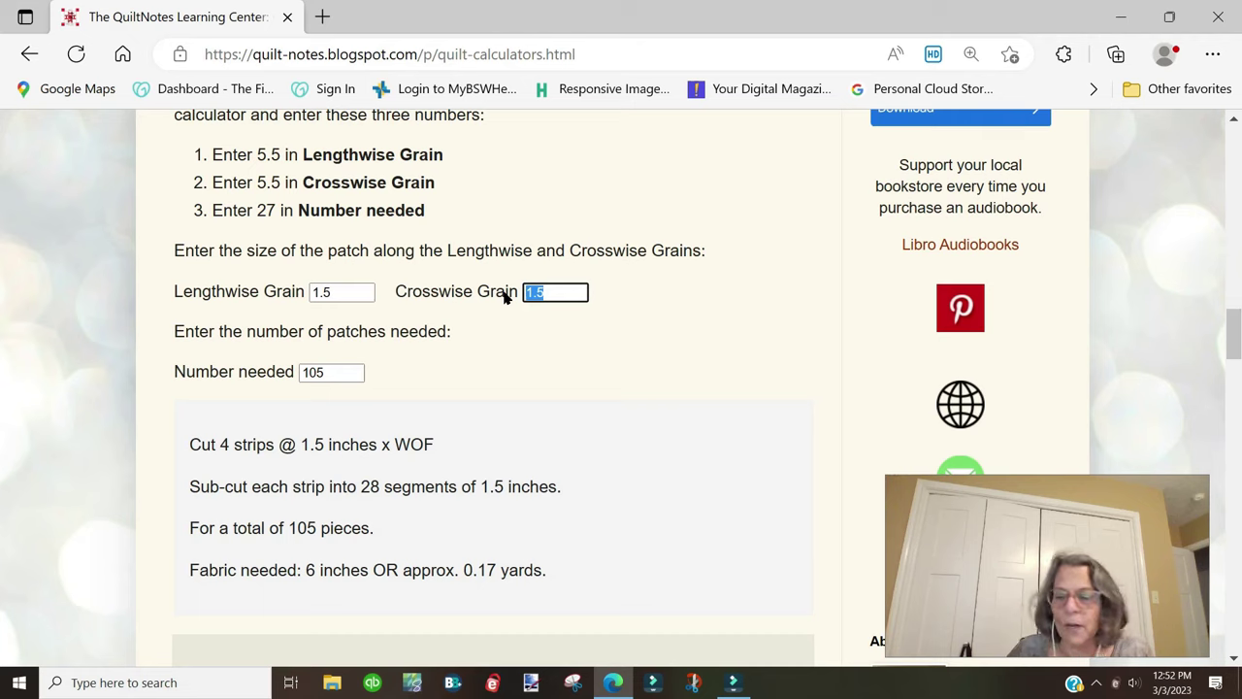
pyautogui.write('5')
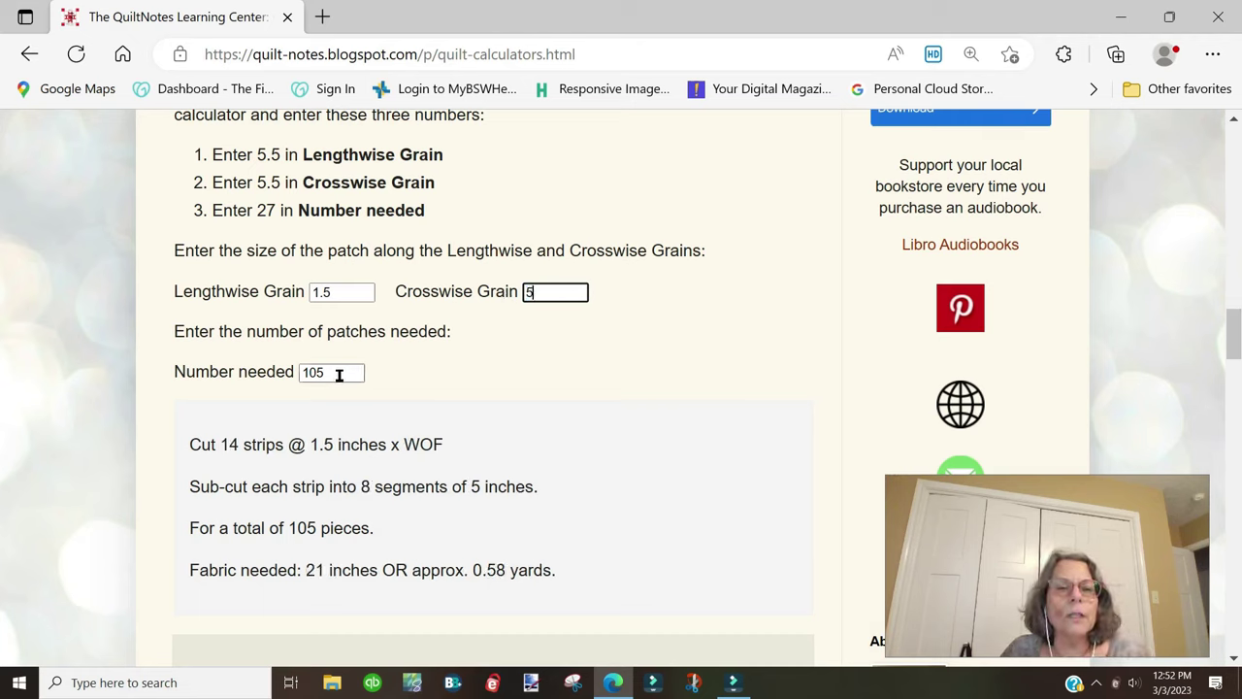
pyautogui.moveTo(339, 372); pyautogui.dragTo(291, 378)
pyautogui.write('210')
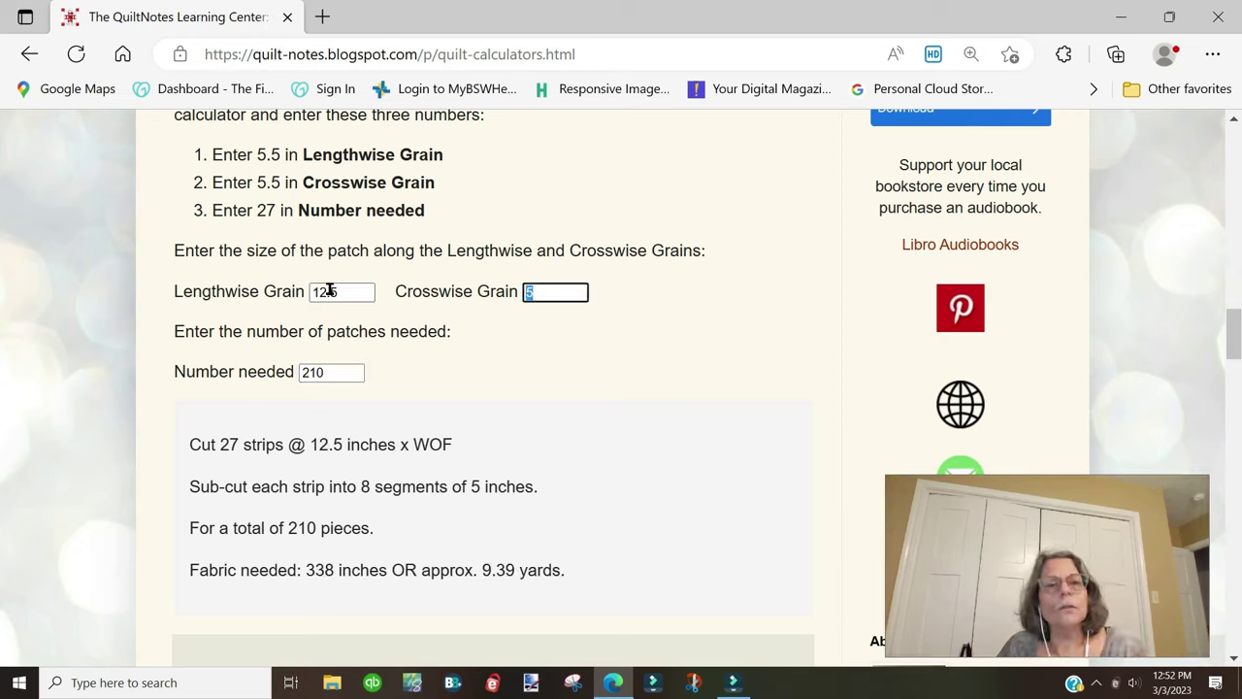
# Step: Set lengthwise grain to 5 and crosswise grain to 1.5, giving 8 strips and 1.11 yards
pyautogui.doubleClick(347, 288)
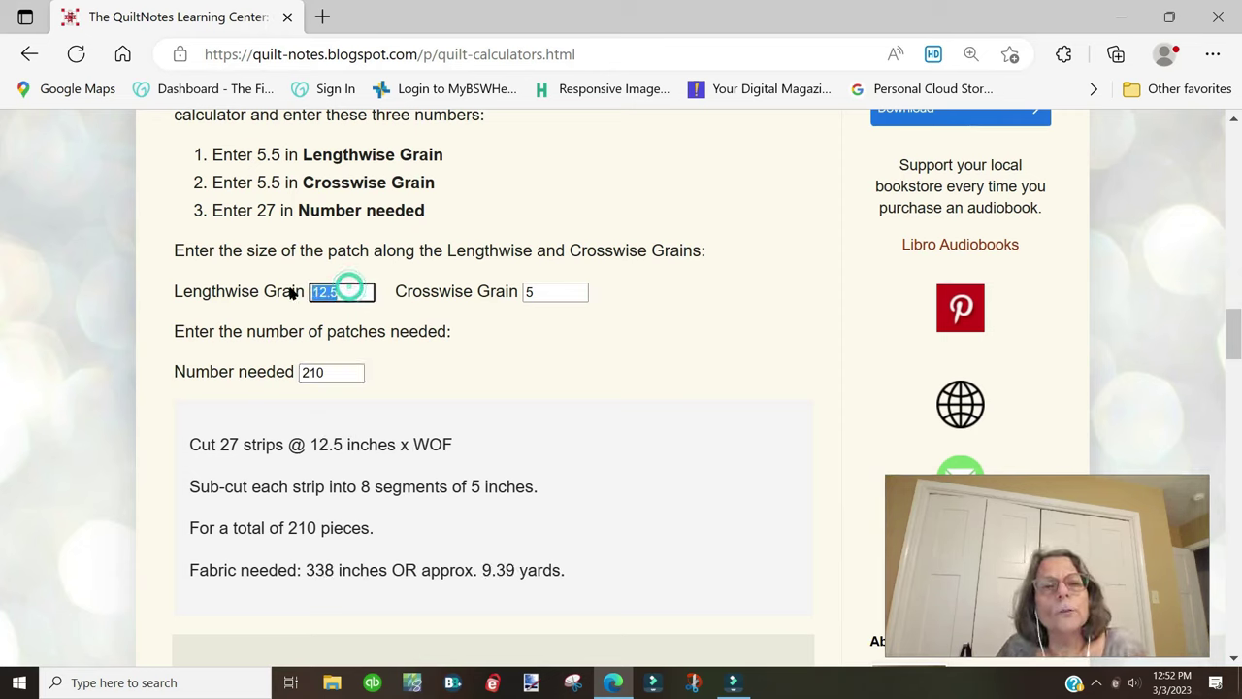
pyautogui.write('5')
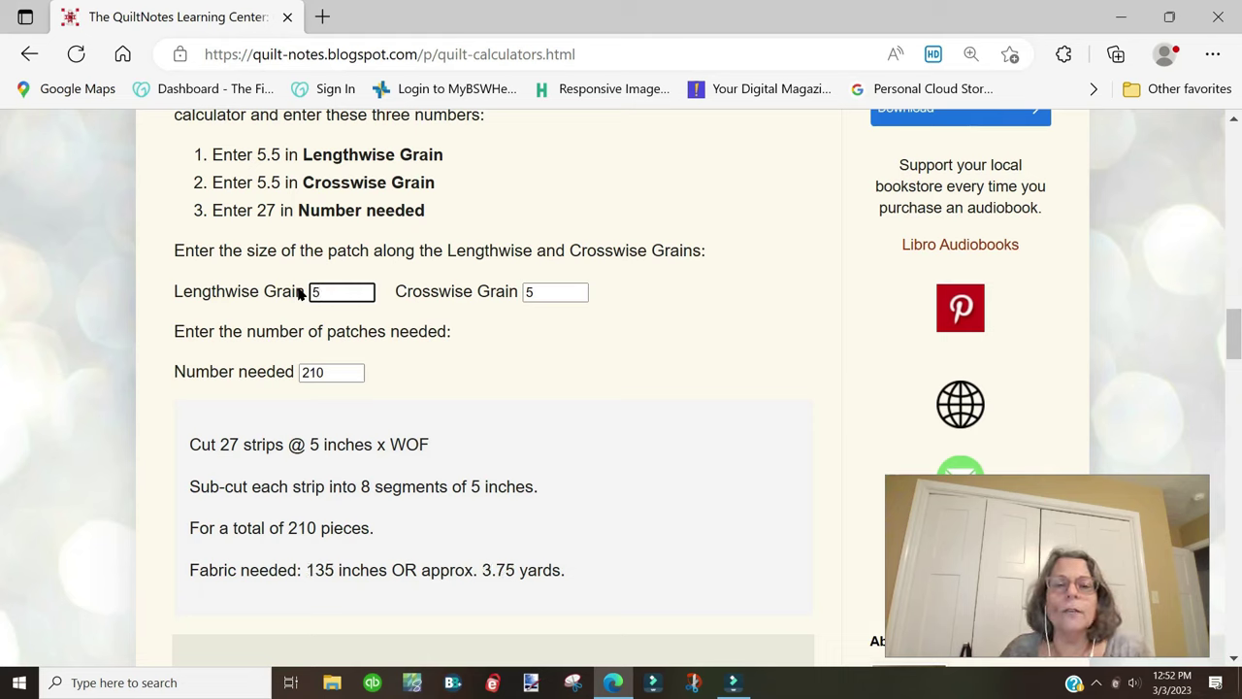
pyautogui.doubleClick(532, 291)
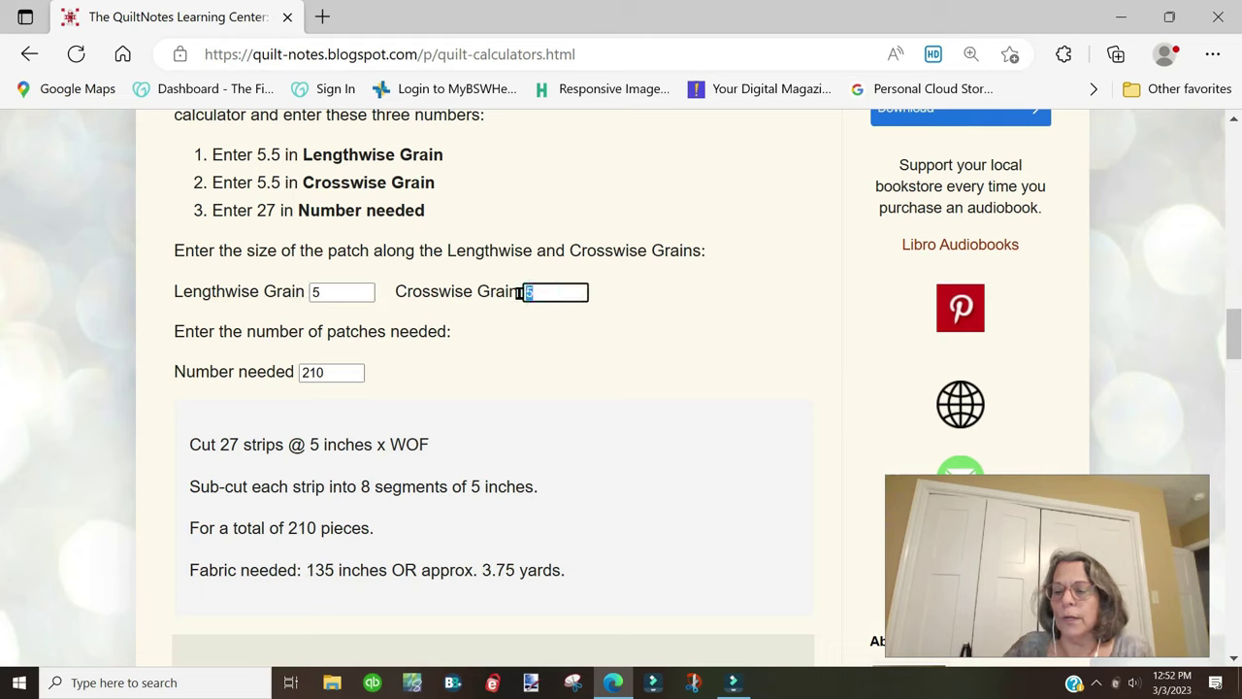
pyautogui.write('1.5')
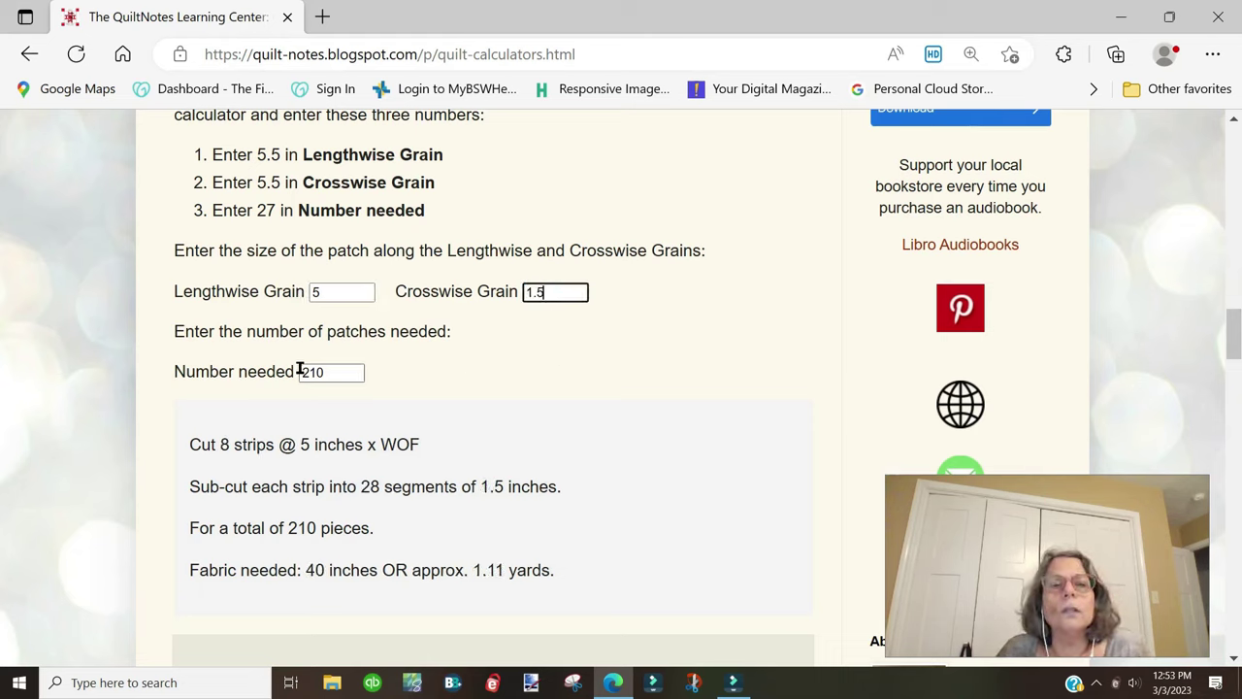